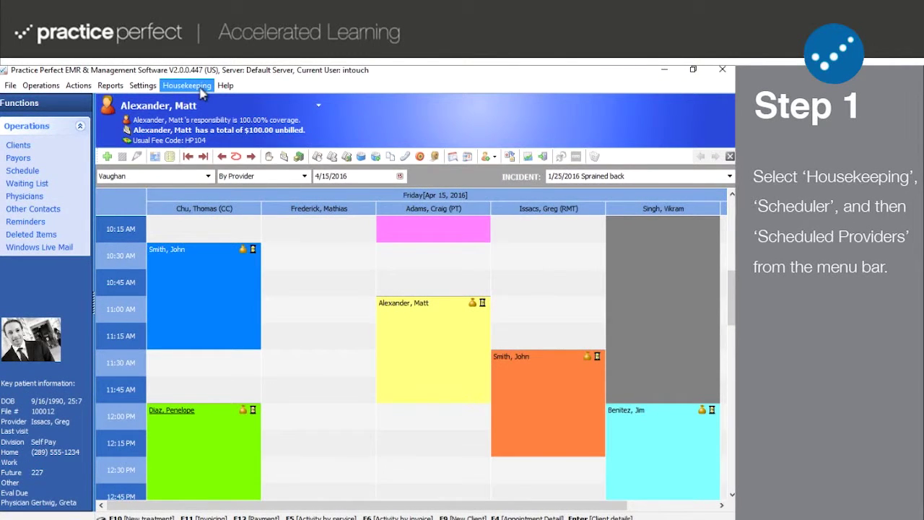
# Open the Scheduled Providers list from Housekeeping > Scheduler.
pyautogui.click(200, 88)
pyautogui.moveTo(201, 187)
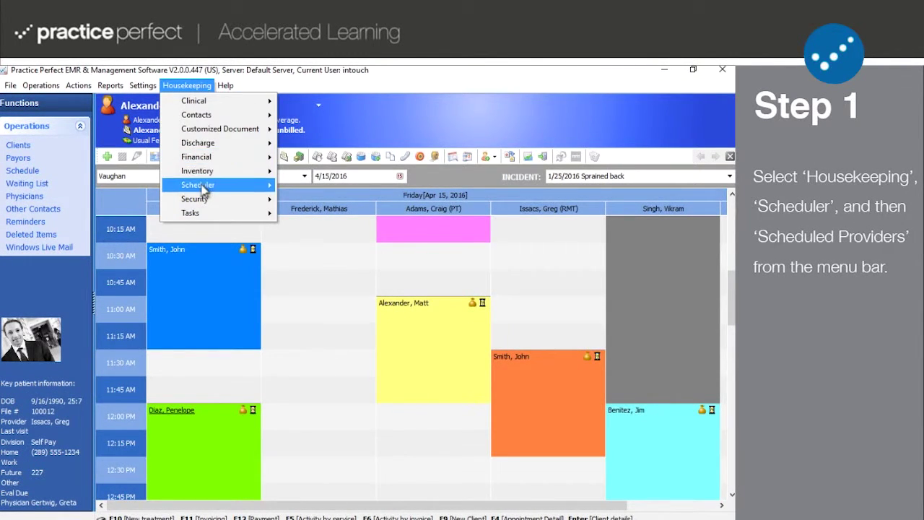
pyautogui.click(323, 215)
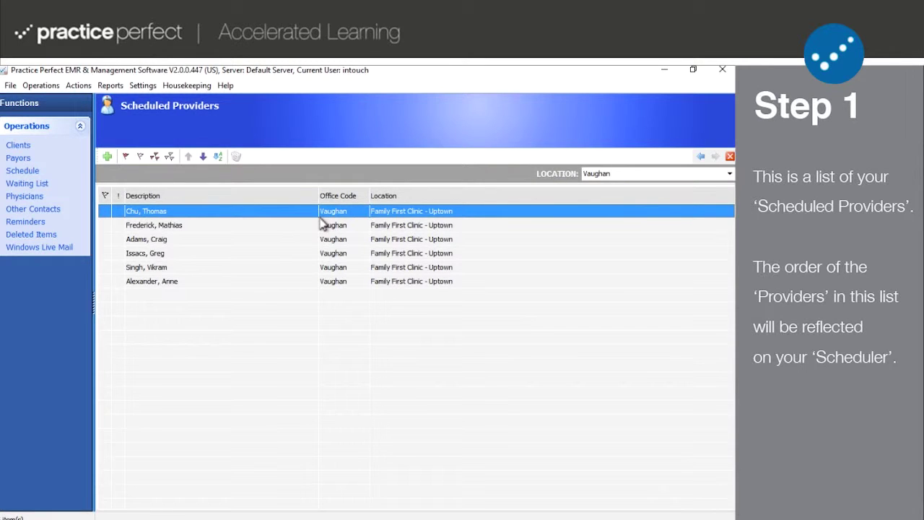
# Reorder the six providers, moving the top one to fourth place and bottom ones up.
pyautogui.click(204, 157)
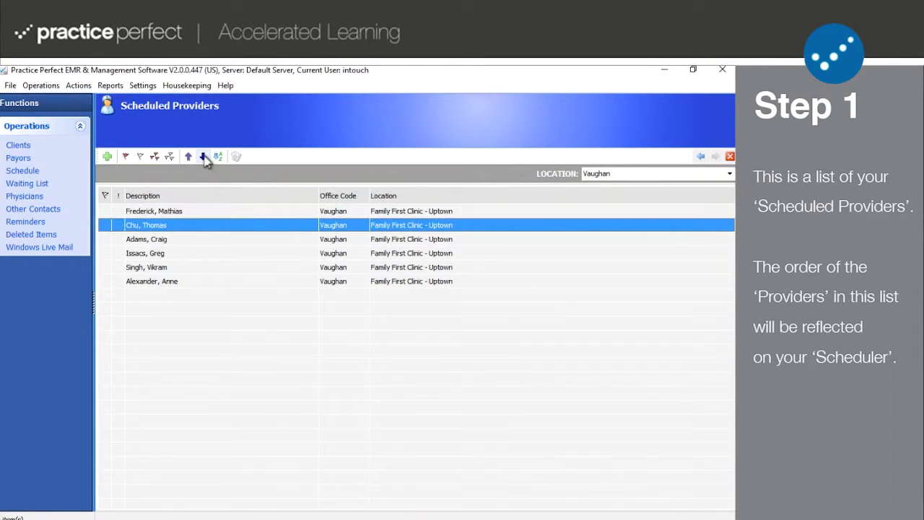
pyautogui.click(204, 156)
pyautogui.click(203, 157)
pyautogui.click(176, 286)
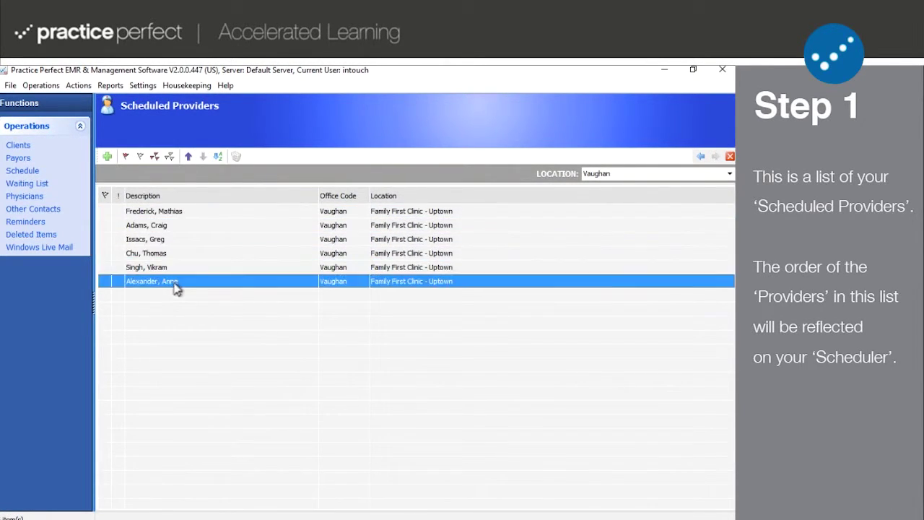
pyautogui.click(188, 157)
pyautogui.click(189, 156)
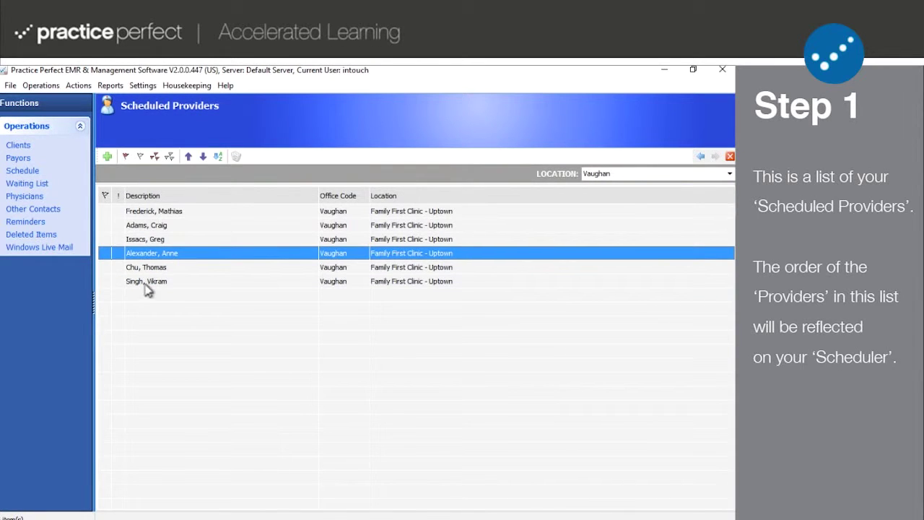
pyautogui.click(154, 285)
pyautogui.click(188, 157)
pyautogui.click(188, 156)
pyautogui.click(188, 157)
pyautogui.click(146, 226)
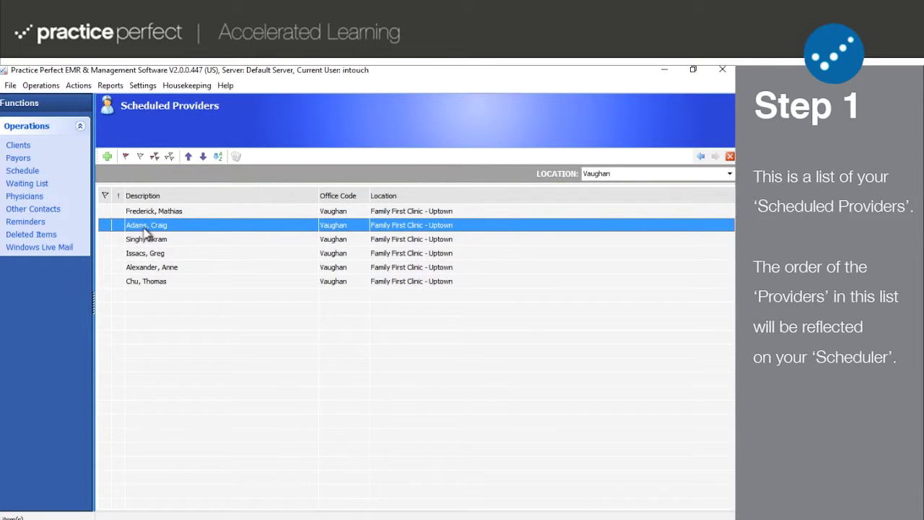
# Sort the six Vaughan providers alphabetically by surname and confirm the sort.
pyautogui.click(219, 157)
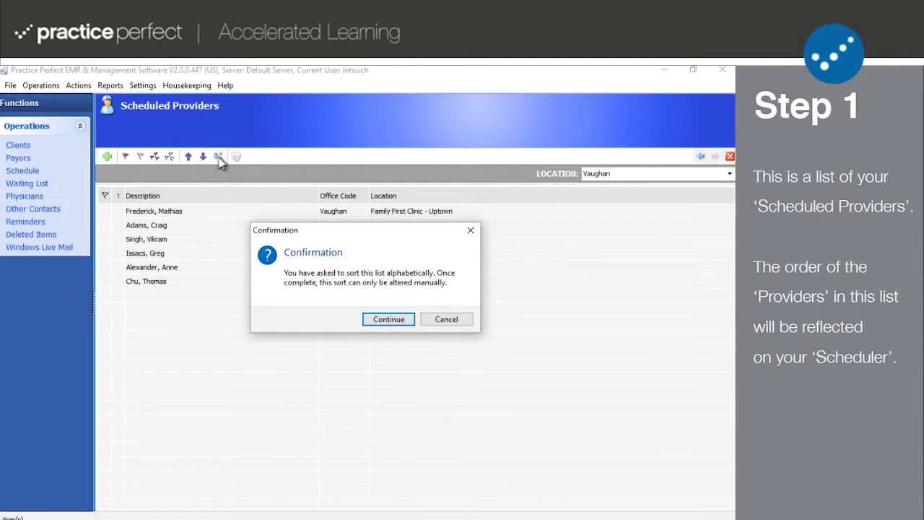
pyautogui.click(384, 320)
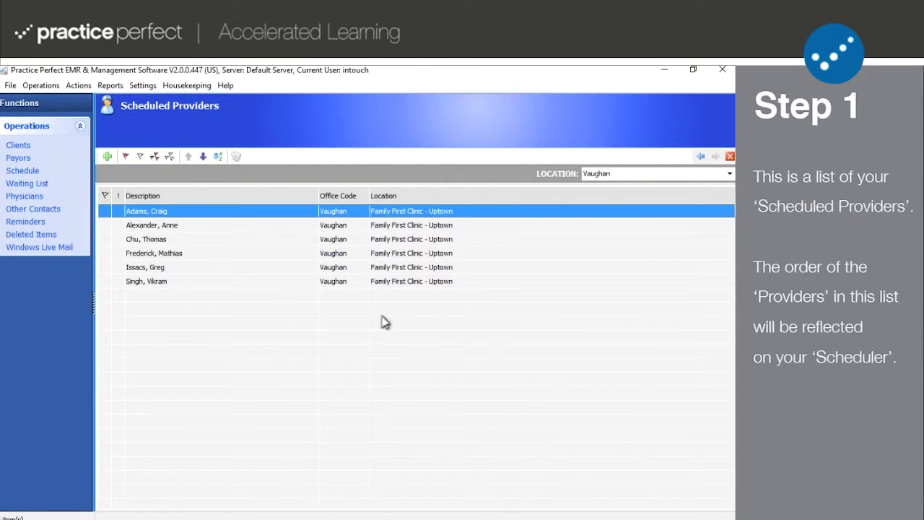
# Add a new scheduled provider to open a blank New Provider Schedule form.
pyautogui.click(107, 157)
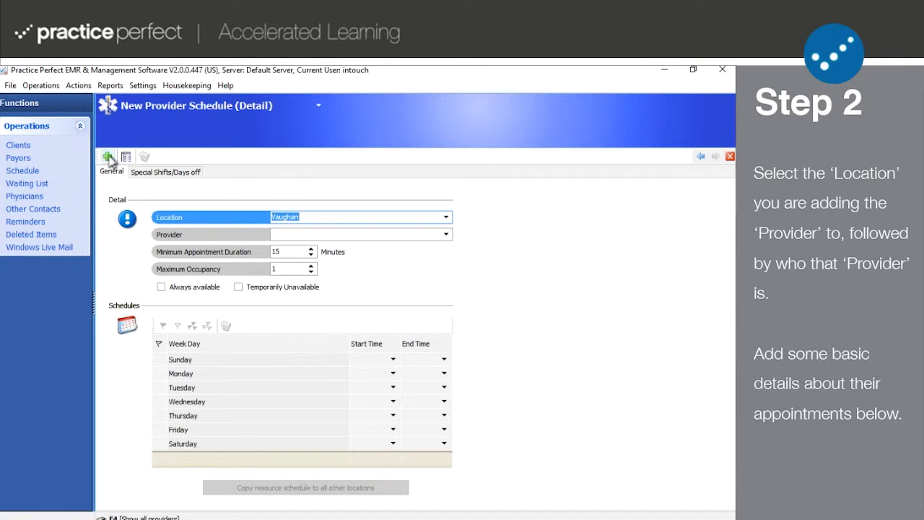
# Set location Family First Clinic - Downtown, choose the provider, 30-minute minimum, occupancy 2.
pyautogui.click(446, 218)
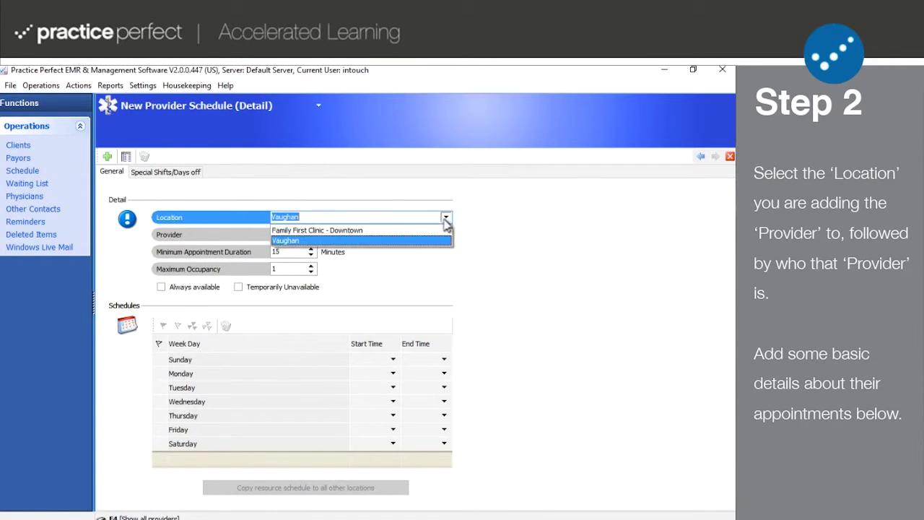
pyautogui.click(372, 230)
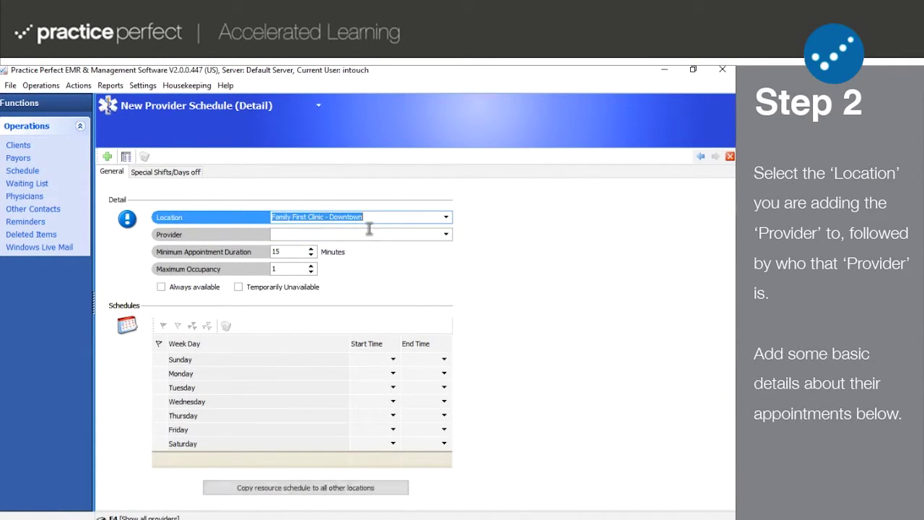
pyautogui.click(446, 235)
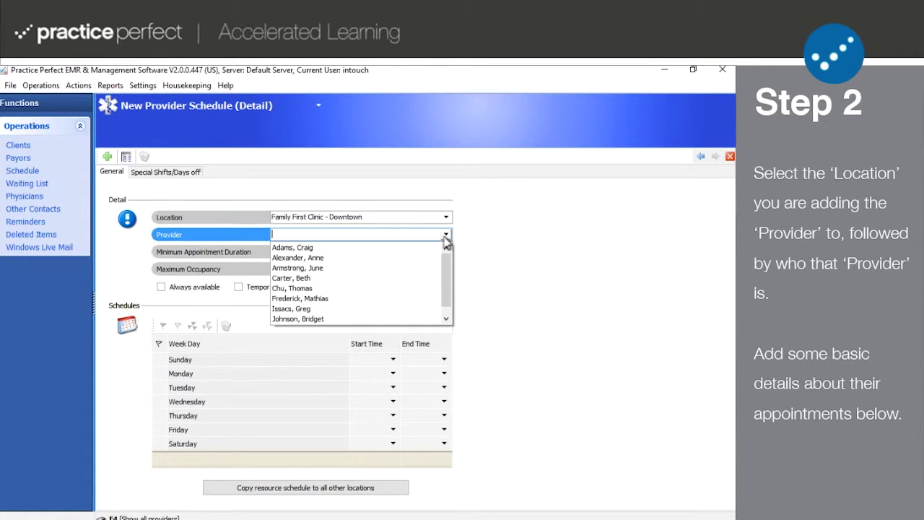
pyautogui.click(321, 268)
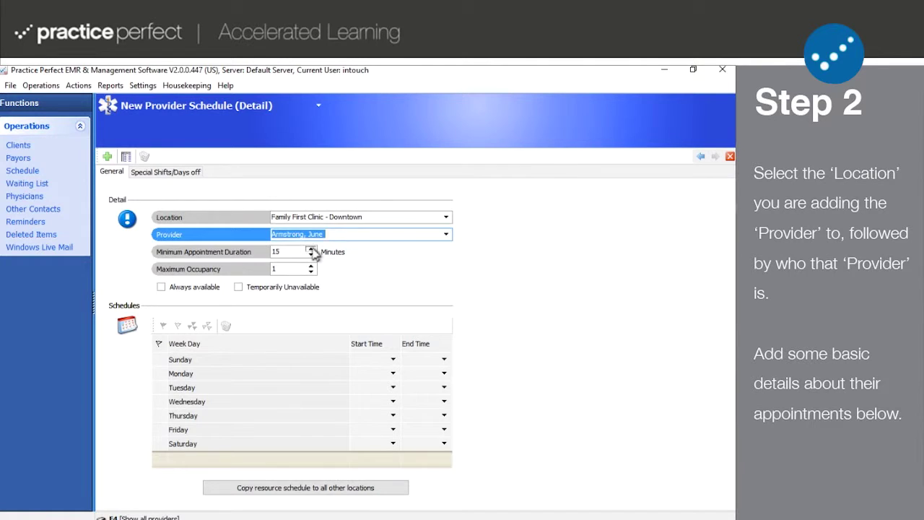
pyautogui.click(312, 249)
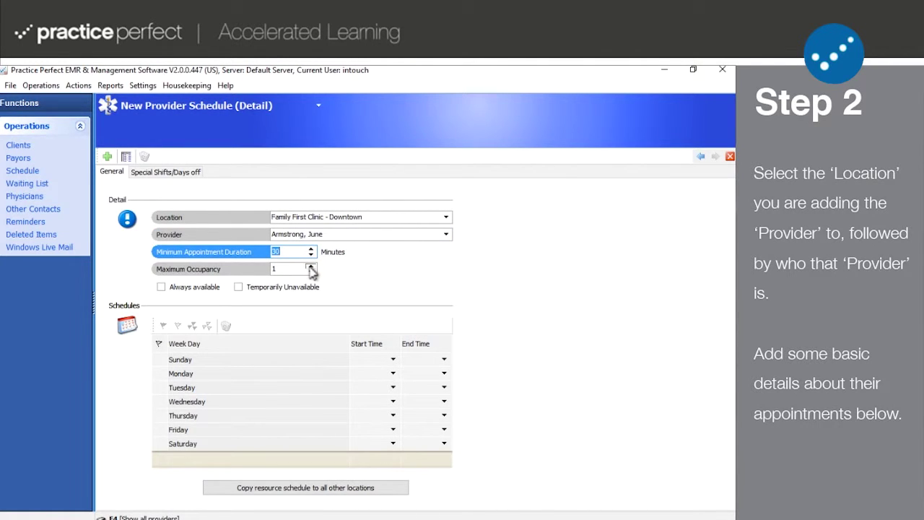
pyautogui.click(311, 266)
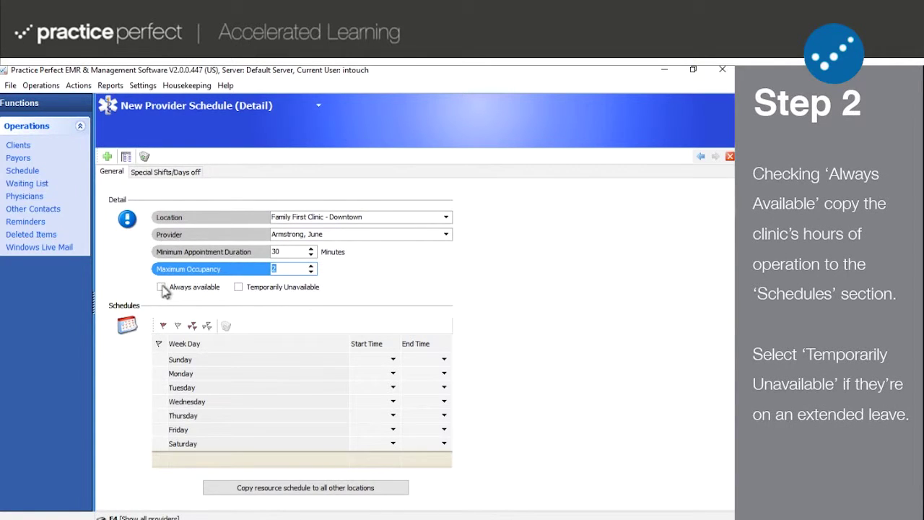
# Leave Always available and Temporarily Unavailable both unchecked on the new schedule.
pyautogui.click(161, 287)
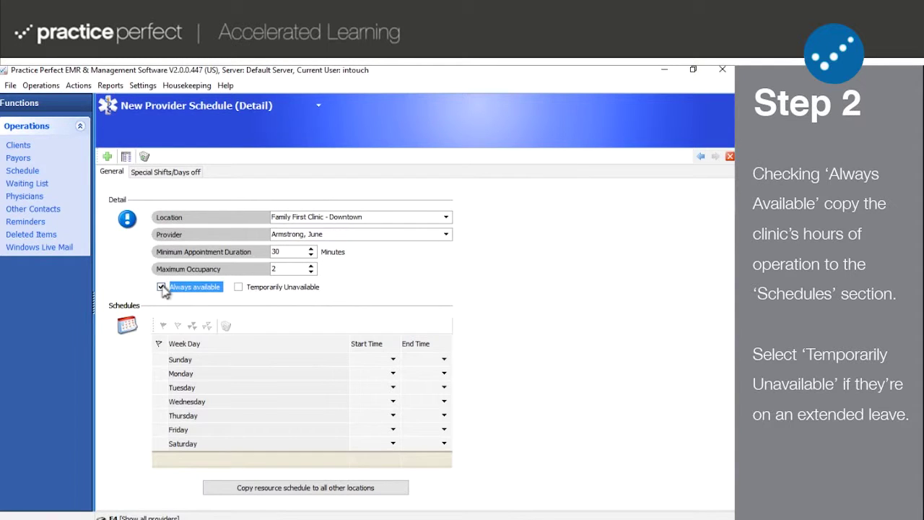
pyautogui.click(161, 288)
pyautogui.click(238, 287)
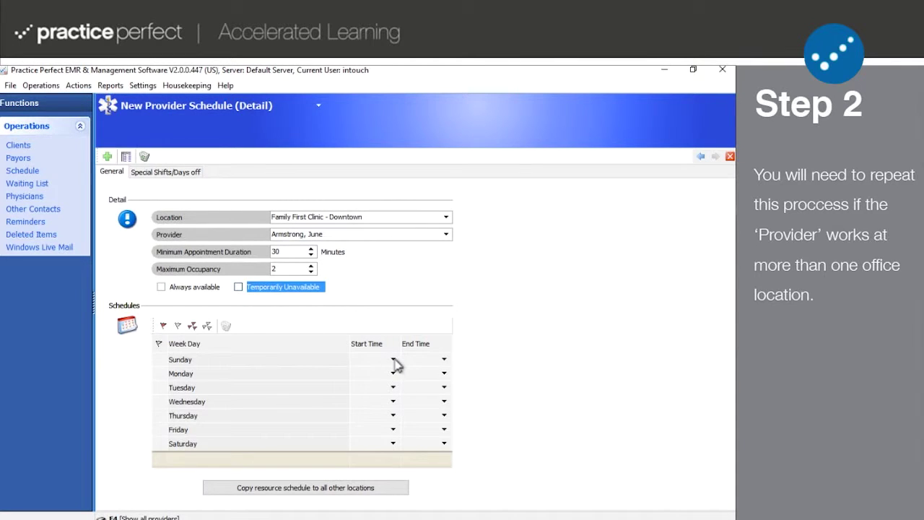
# Enter 8:00 AM to 5:00 PM hours for Sunday and Monday.
pyautogui.click(393, 359)
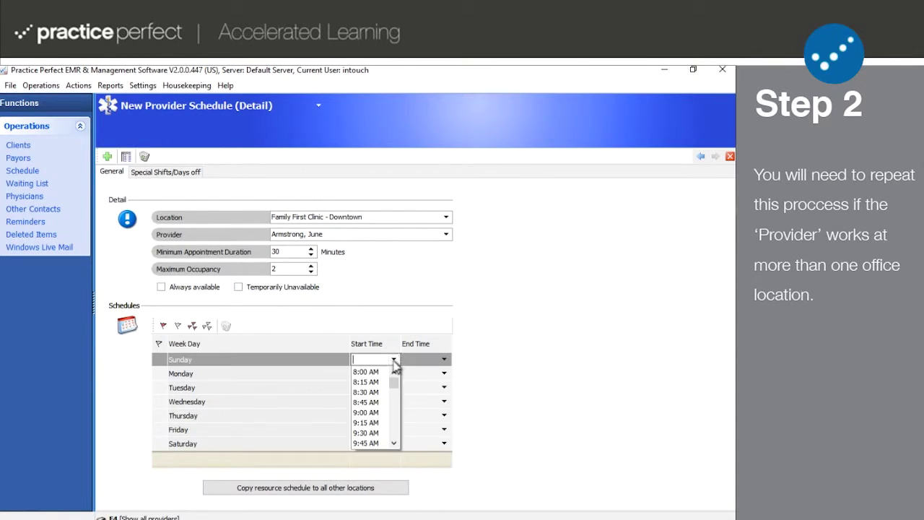
pyautogui.click(382, 372)
pyautogui.click(445, 359)
pyautogui.write('5:00 PM')
pyautogui.click(393, 373)
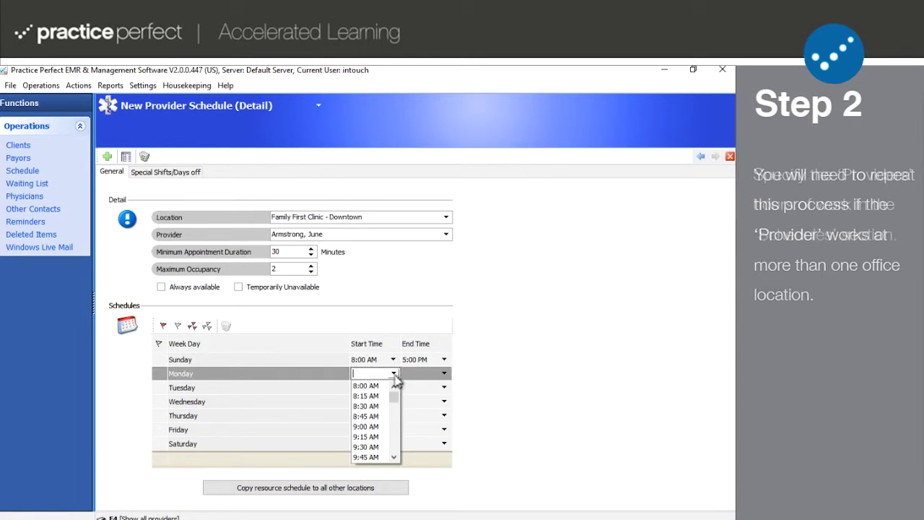
pyautogui.click(382, 386)
pyautogui.click(445, 374)
pyautogui.write('5')
pyautogui.click(392, 388)
# Enter 8:00 AM to 5:00 PM hours for Tuesday through Thursday.
pyautogui.click(381, 399)
pyautogui.click(445, 388)
pyautogui.write('5')
pyautogui.click(393, 401)
pyautogui.click(381, 413)
pyautogui.click(445, 402)
pyautogui.write('5')
pyautogui.click(393, 415)
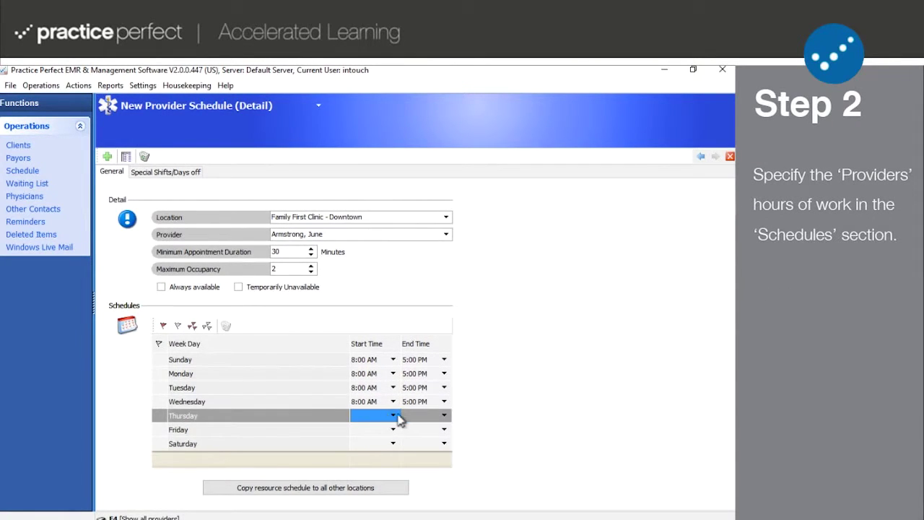
pyautogui.click(381, 428)
pyautogui.click(445, 415)
pyautogui.write('5:00 PM')
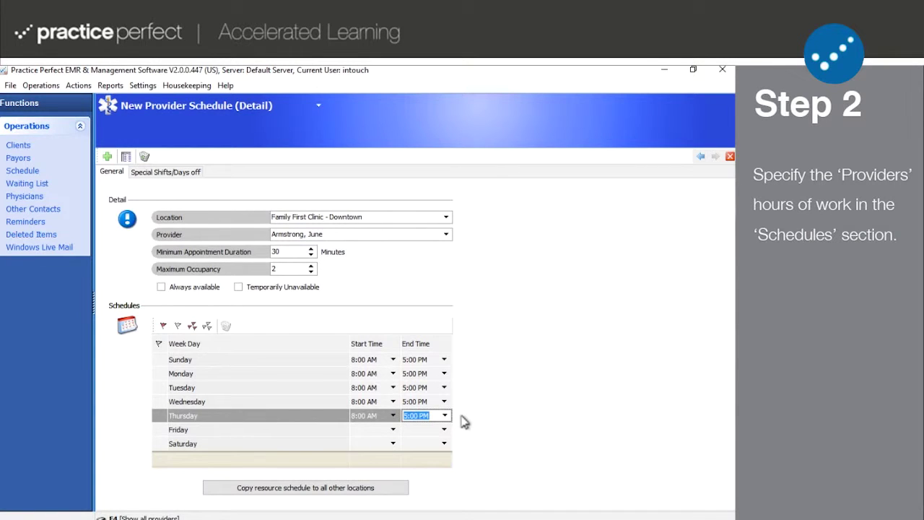
# Clear Sunday's hours so it stays blank, then go to Special Shifts/Days off.
pyautogui.click(160, 361)
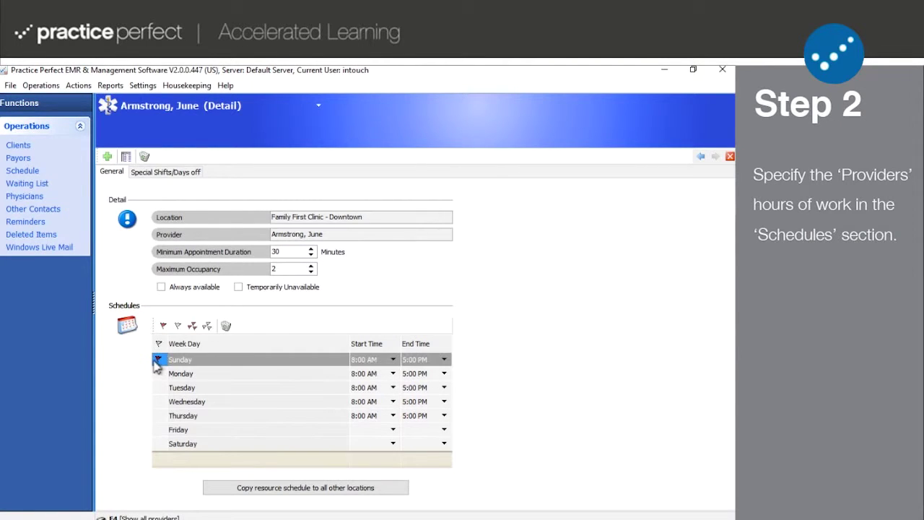
pyautogui.click(226, 326)
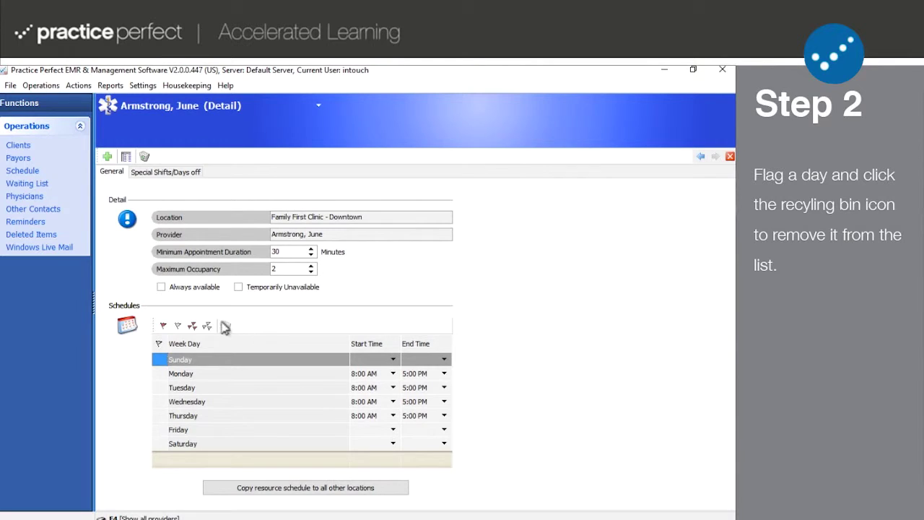
pyautogui.click(187, 178)
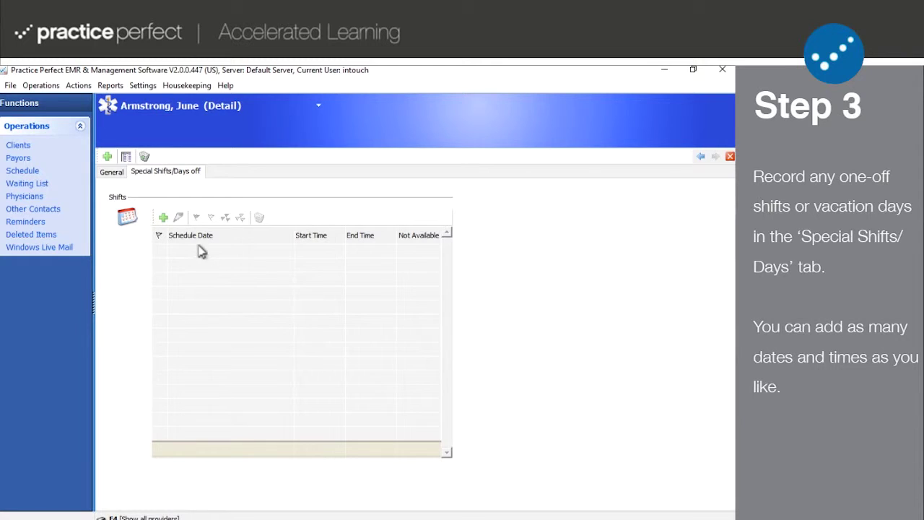
# Add a special shift from 4/23/2016 to 4/24/2016, 8:00 AM to 5:00 PM.
pyautogui.click(164, 218)
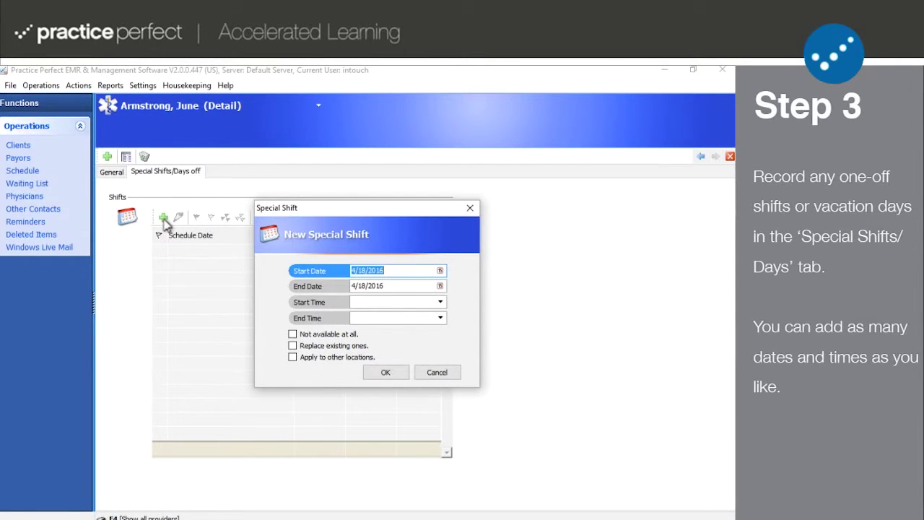
pyautogui.click(439, 271)
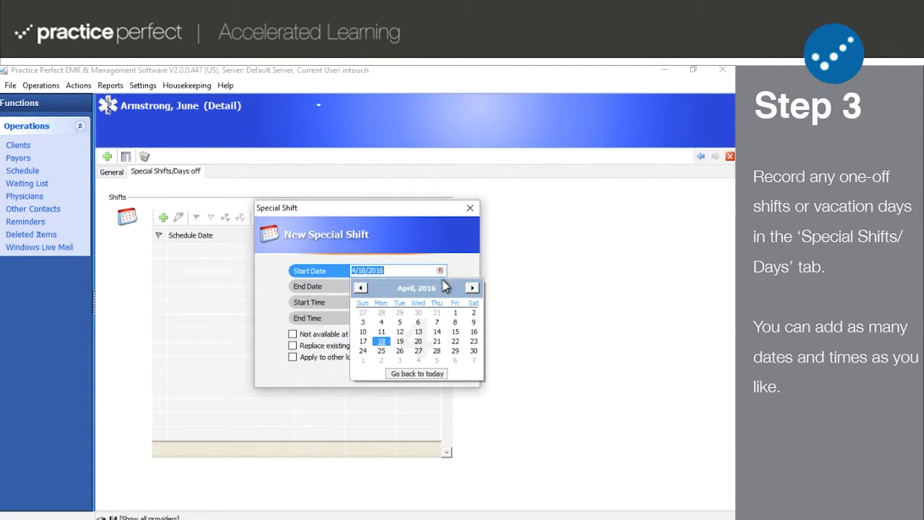
pyautogui.click(474, 341)
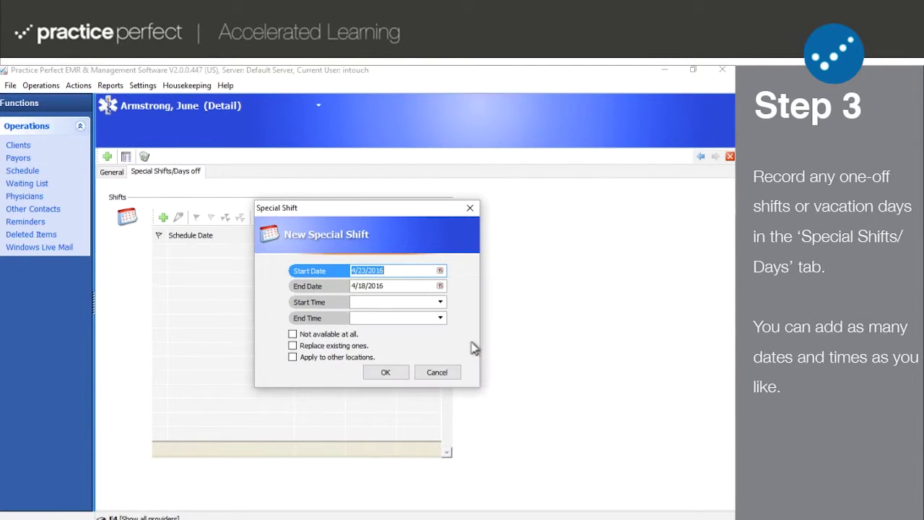
pyautogui.click(440, 287)
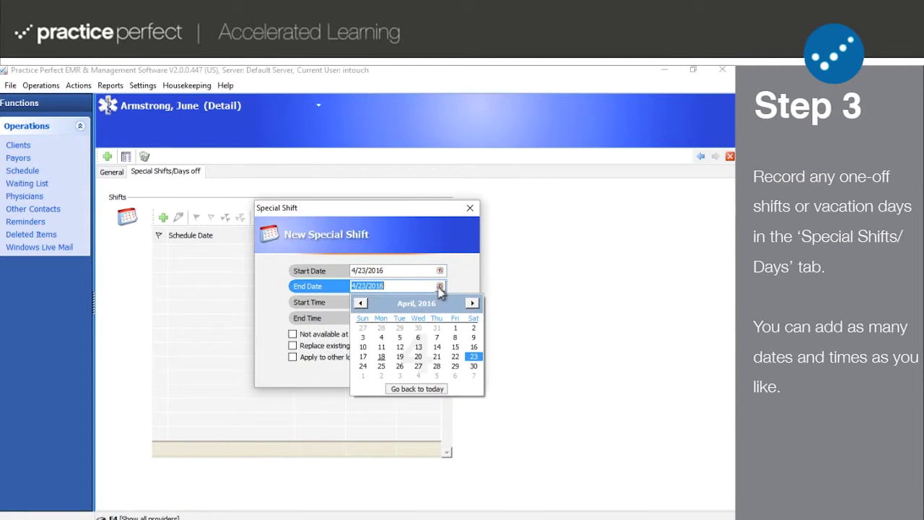
pyautogui.click(362, 371)
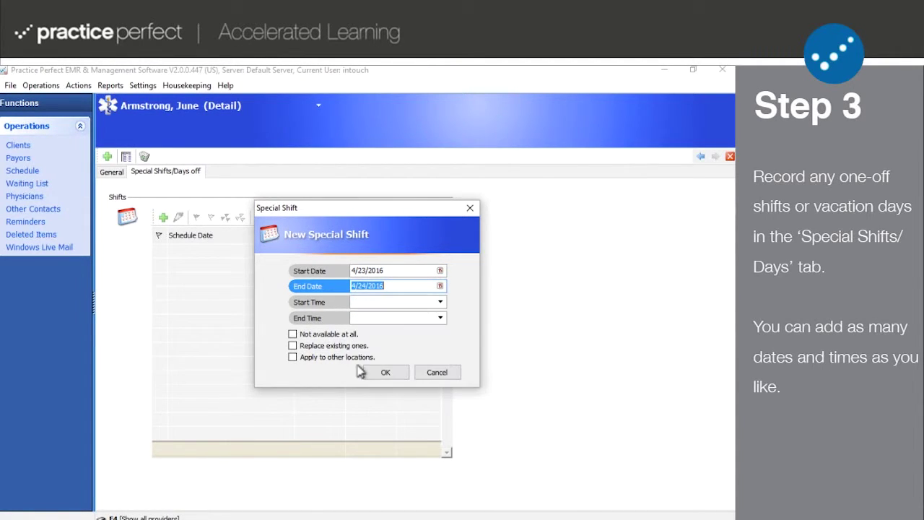
pyautogui.click(440, 302)
pyautogui.click(399, 314)
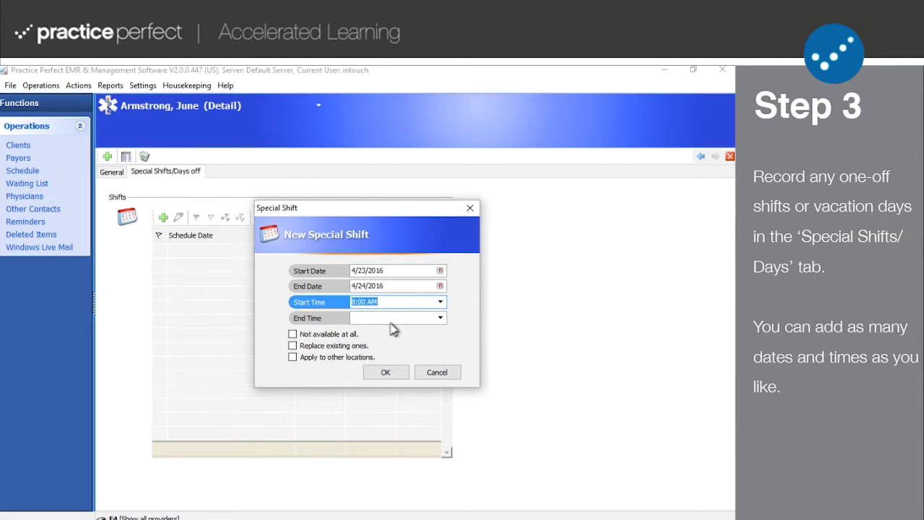
pyautogui.click(394, 318)
pyautogui.write('5:00 PM')
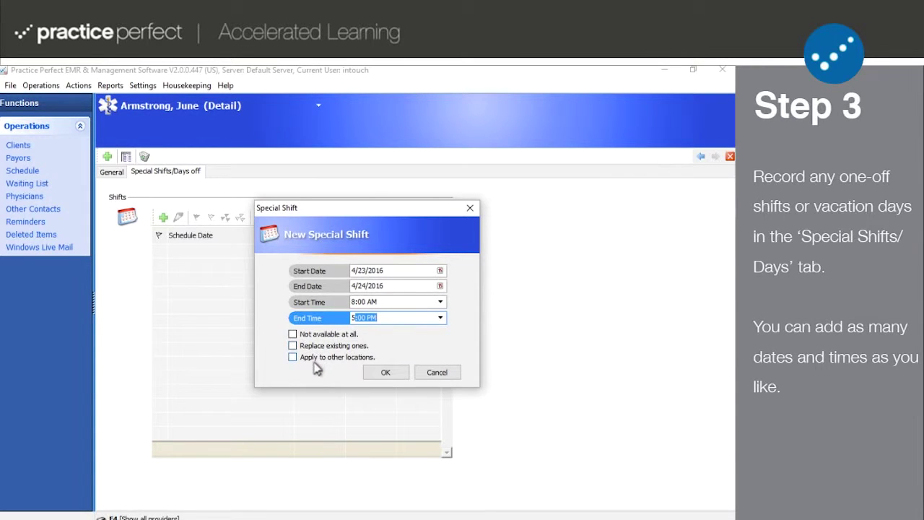
pyautogui.click(387, 372)
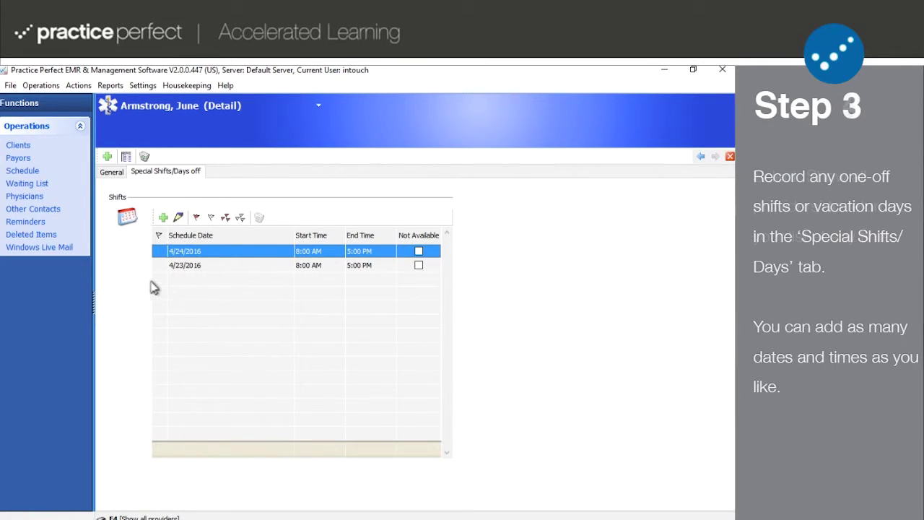
# Open the scheduler for Friday, April 15, 2016 to check the provider columns.
pyautogui.click(127, 157)
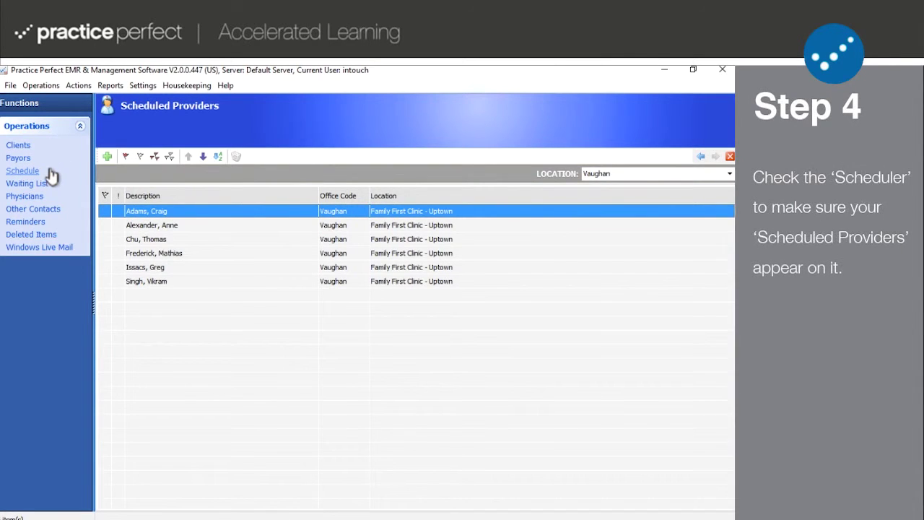
pyautogui.click(49, 172)
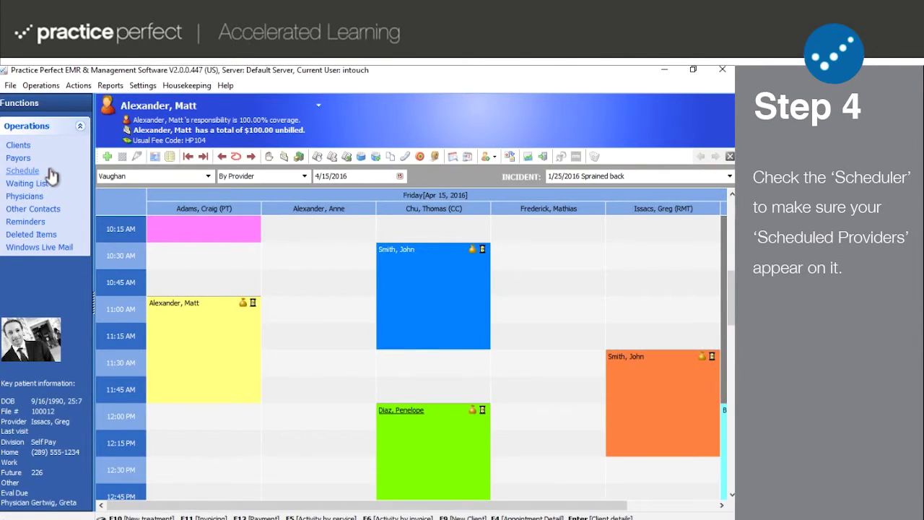